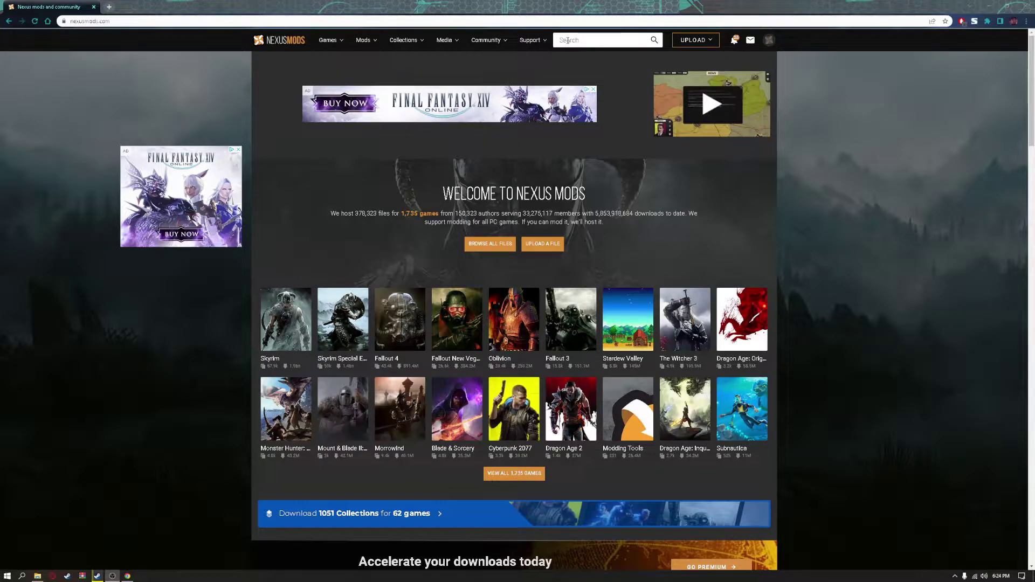
- Search Nexus Mods for 'stracker' in the header search box
{"action": "left_click", "coordinate": [568, 40]}
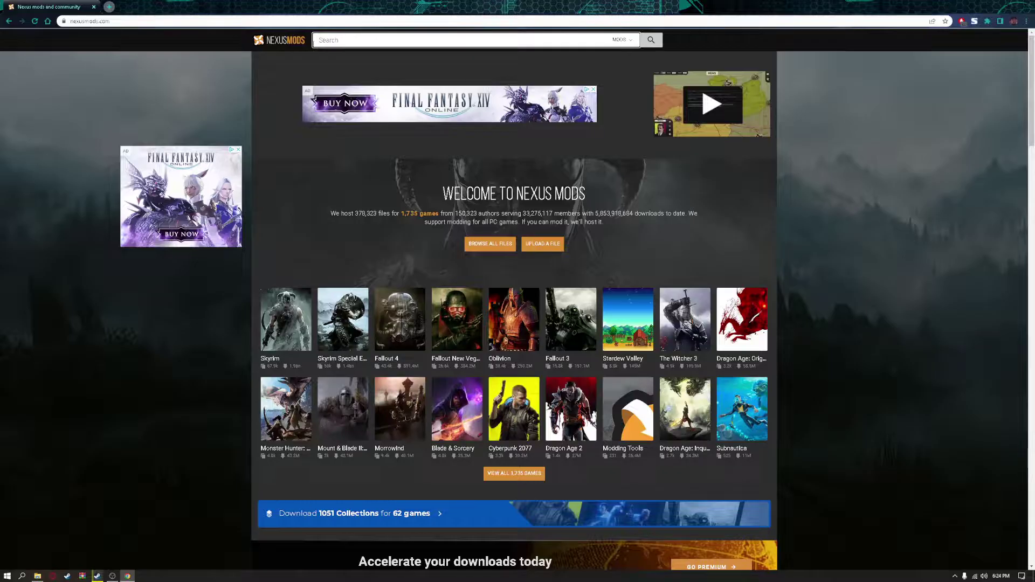
{"action": "left_click", "coordinate": [289, 65]}
{"action": "left_click", "coordinate": [599, 40]}
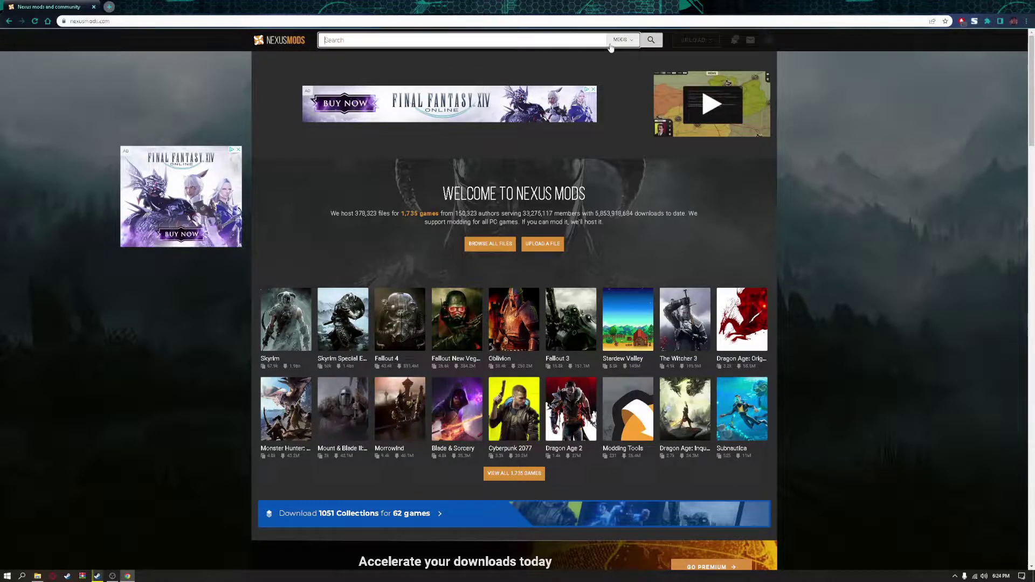
{"action": "type", "text": "strac"}
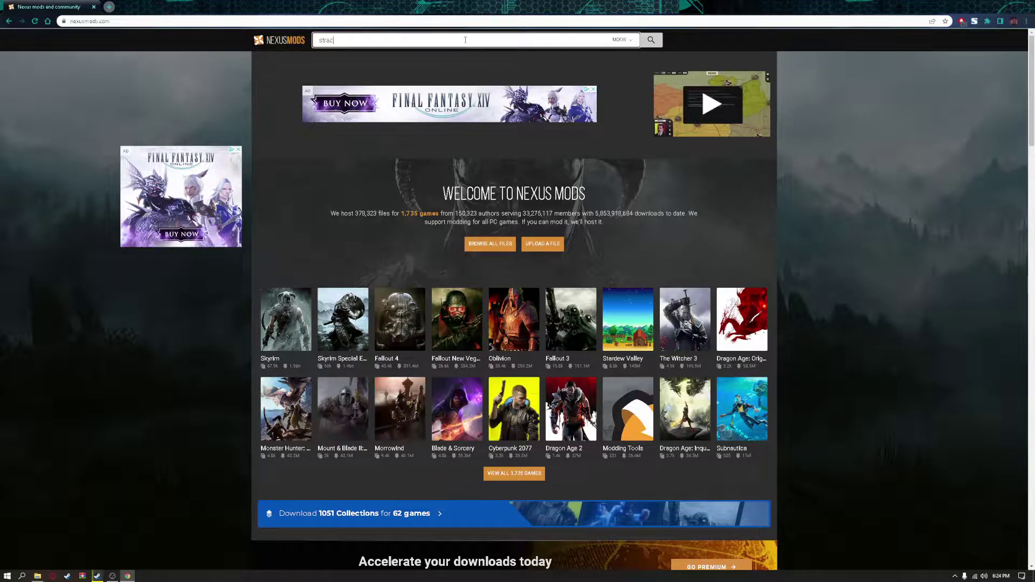
{"action": "type", "text": "ker"}
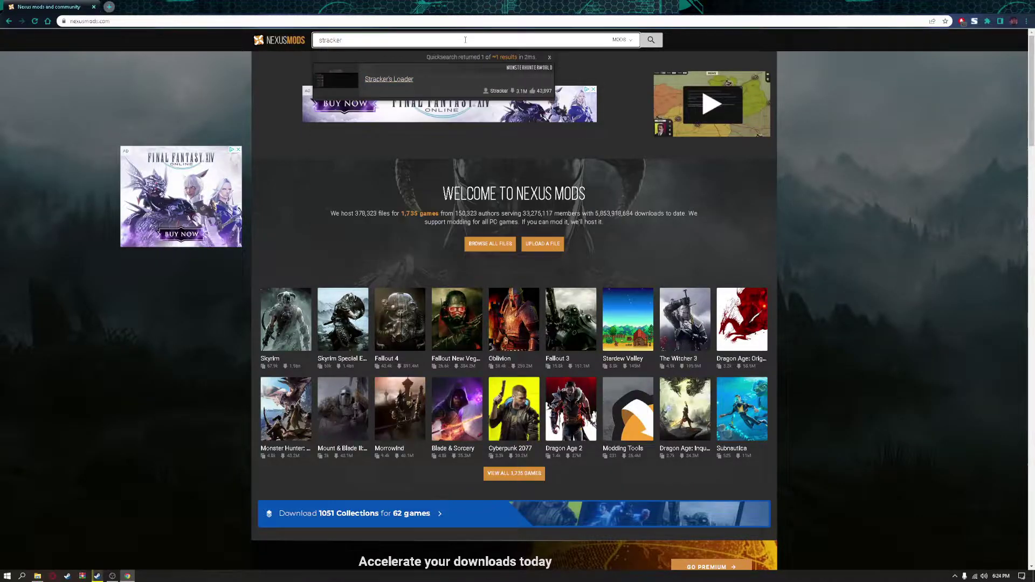
- Open the Stracker's Loader mod page and highlight its support.microsoft.com Visual C++ redistributable link
{"action": "left_click", "coordinate": [407, 84]}
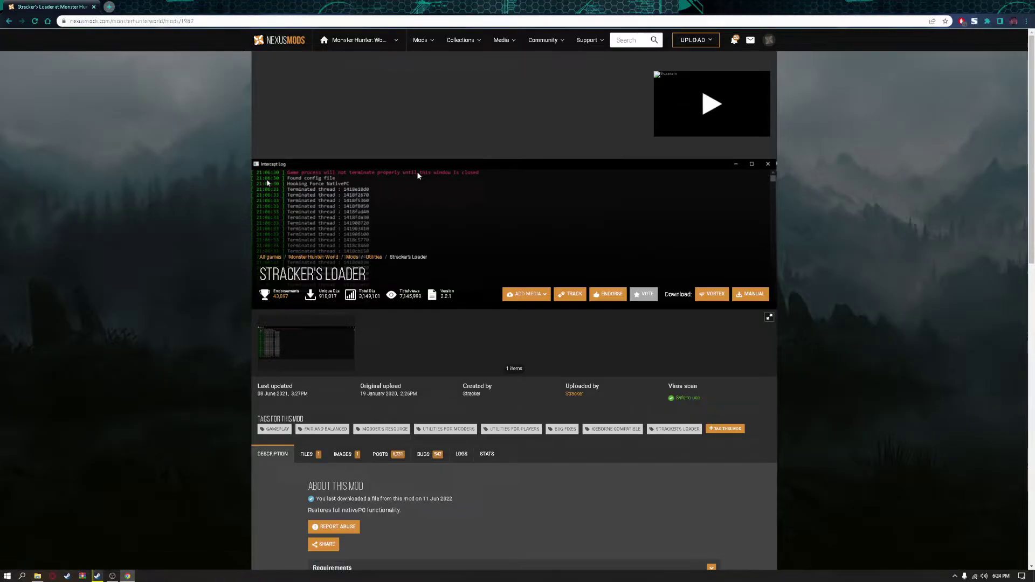
{"action": "scroll", "coordinate": [417, 175], "scroll_direction": "down", "scroll_amount": 6}
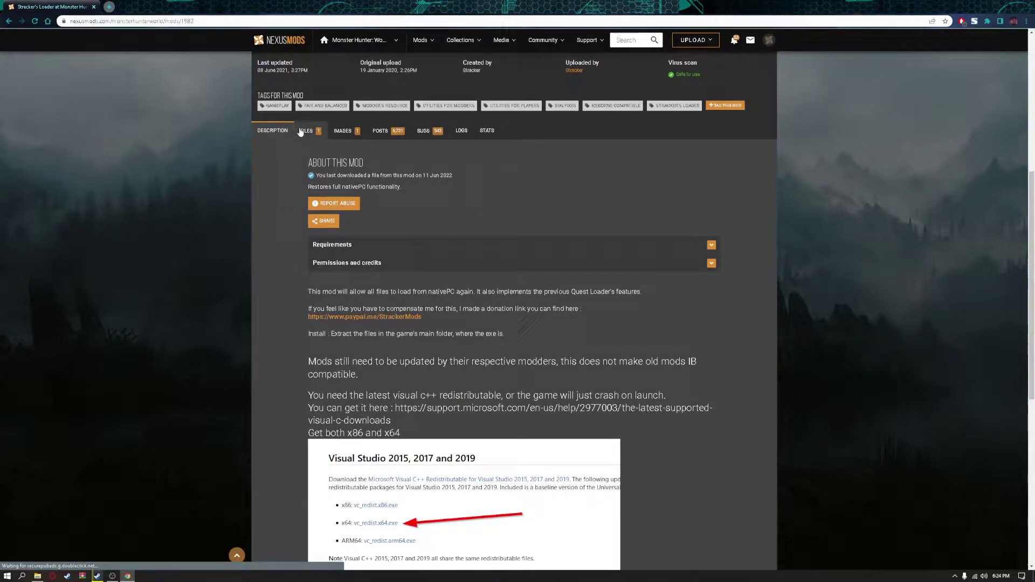
{"action": "scroll", "coordinate": [431, 259], "scroll_direction": "down", "scroll_amount": 2}
{"action": "scroll", "coordinate": [456, 313], "scroll_direction": "up", "scroll_amount": 2}
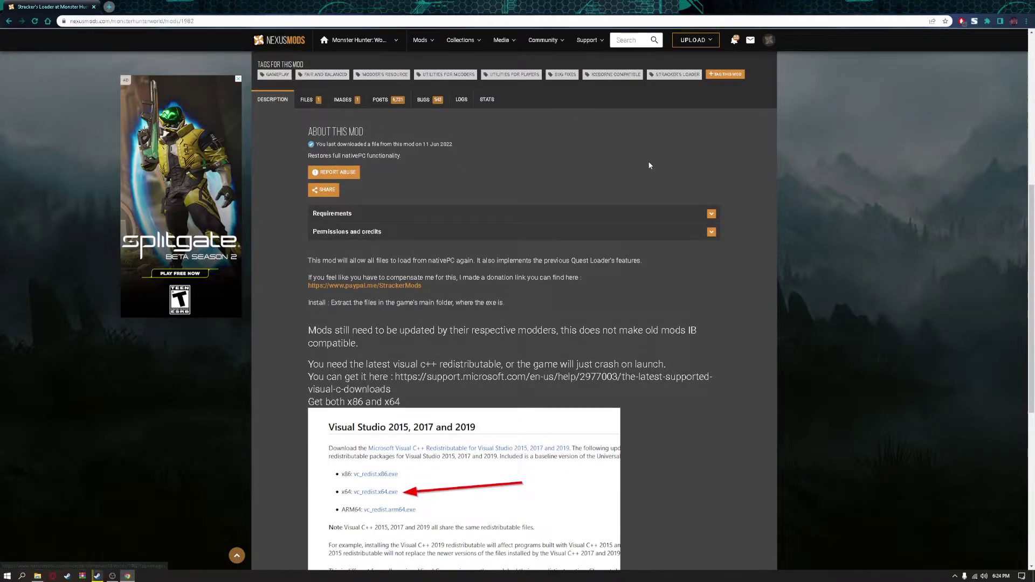
{"action": "scroll", "coordinate": [649, 162], "scroll_direction": "up", "scroll_amount": 3}
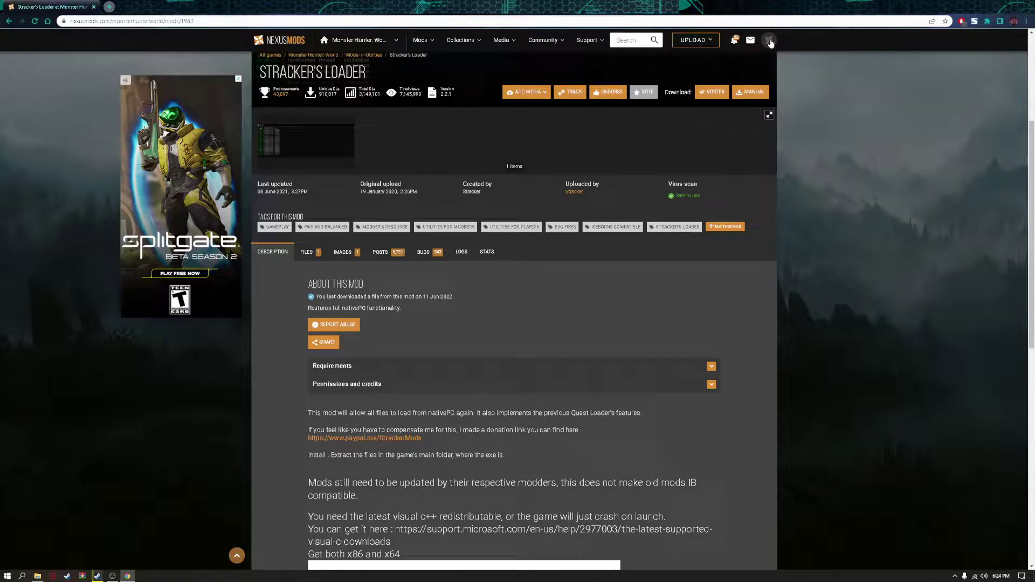
{"action": "scroll", "coordinate": [461, 311], "scroll_direction": "down", "scroll_amount": 3}
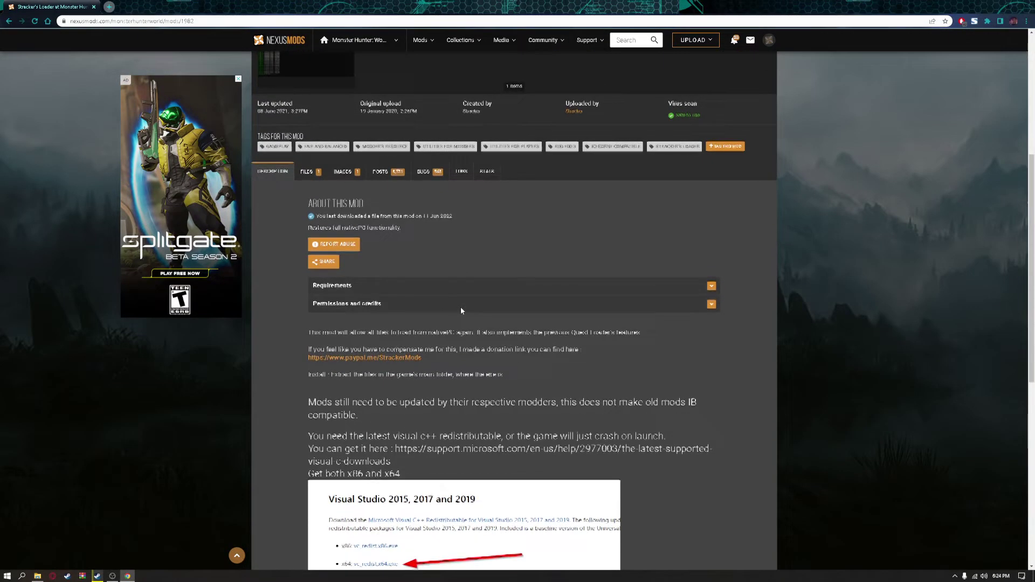
{"action": "scroll", "coordinate": [450, 171], "scroll_direction": "up", "scroll_amount": 4}
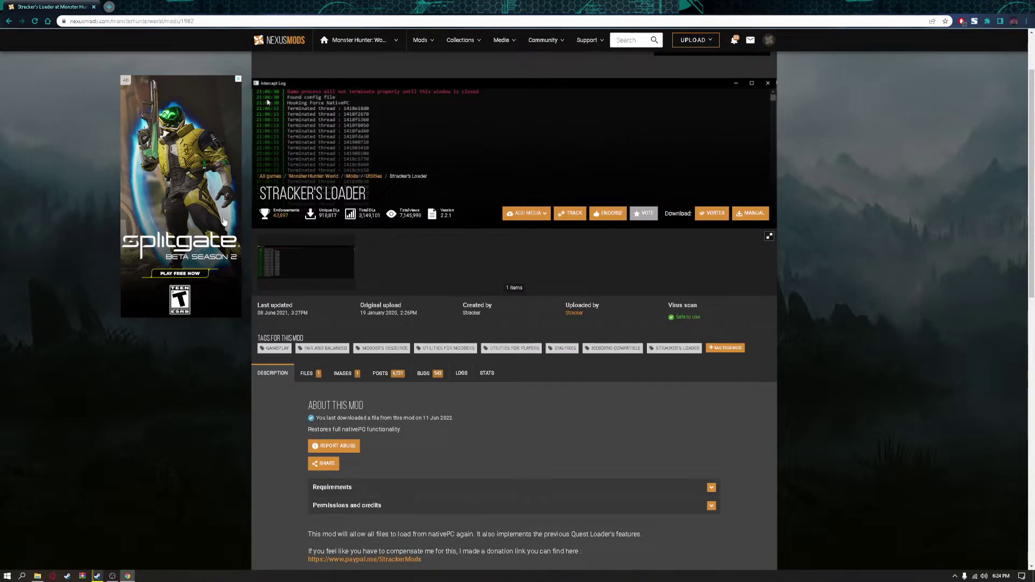
{"action": "scroll", "coordinate": [381, 222], "scroll_direction": "down", "scroll_amount": 5}
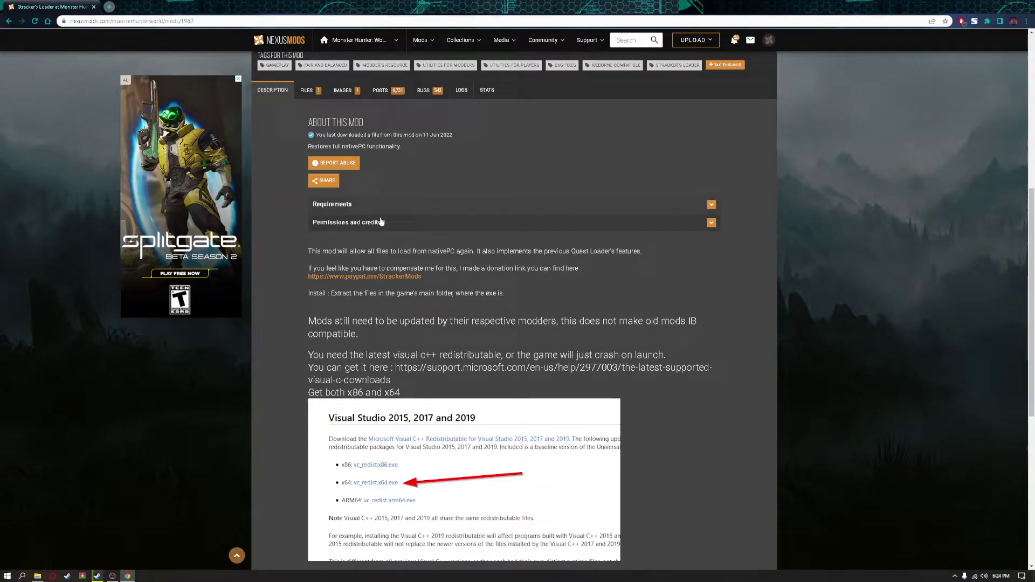
{"action": "scroll", "coordinate": [381, 221], "scroll_direction": "down", "scroll_amount": 2}
{"action": "left_click_drag", "start_coordinate": [395, 287], "coordinate": [396, 304]}
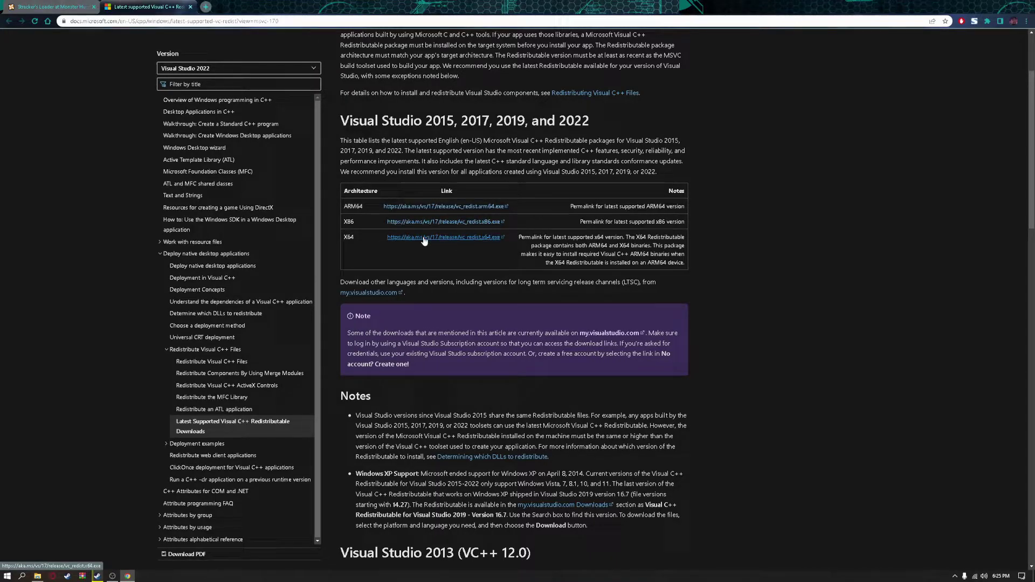
{"action": "left_click", "coordinate": [190, 7]}
- Manually download the main Stracker's Loader file from its Files list
{"action": "scroll", "coordinate": [314, 215], "scroll_direction": "up", "scroll_amount": 4}
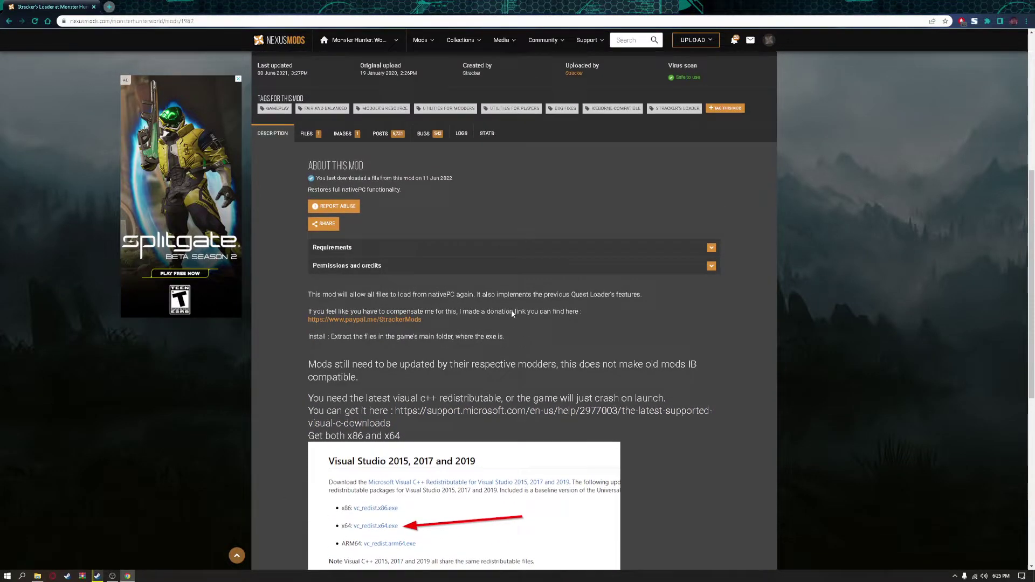
{"action": "left_click", "coordinate": [314, 216]}
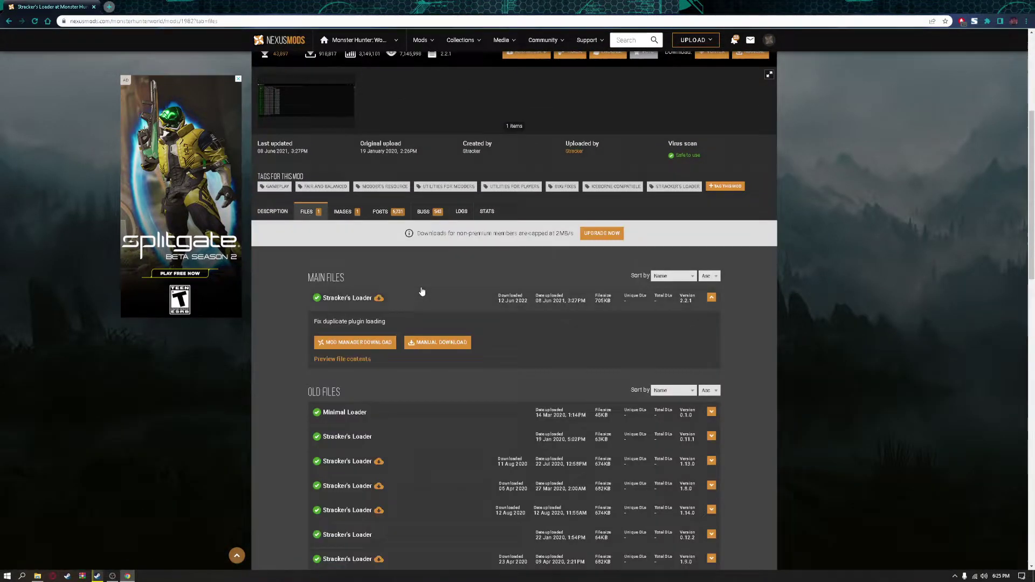
{"action": "scroll", "coordinate": [409, 269], "scroll_direction": "down", "scroll_amount": 1}
{"action": "left_click", "coordinate": [440, 302]}
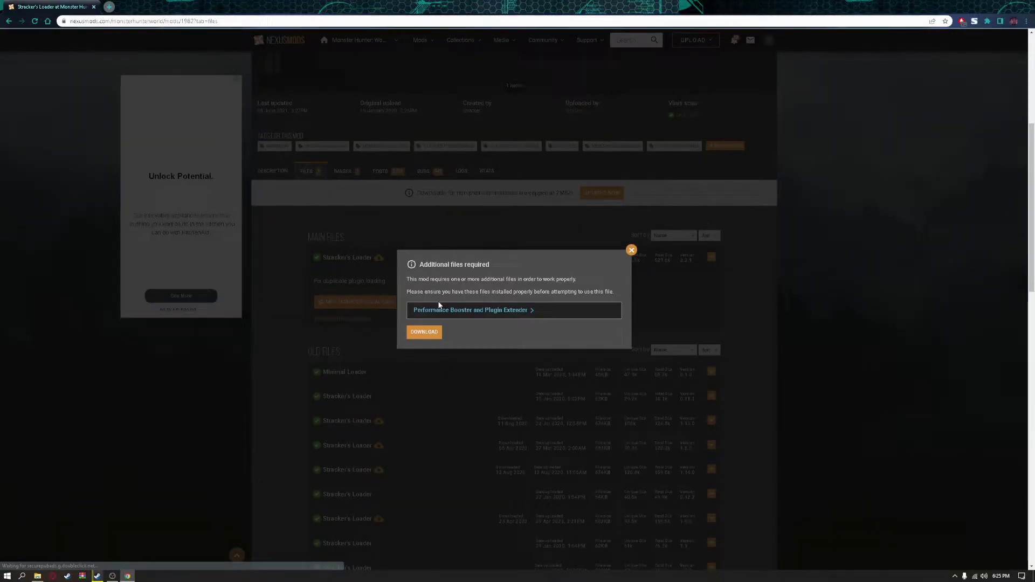
- Manually download the Performance Booster and Plugin Extender 2021 Patch, then close its page and the notice
{"action": "left_click", "coordinate": [468, 312]}
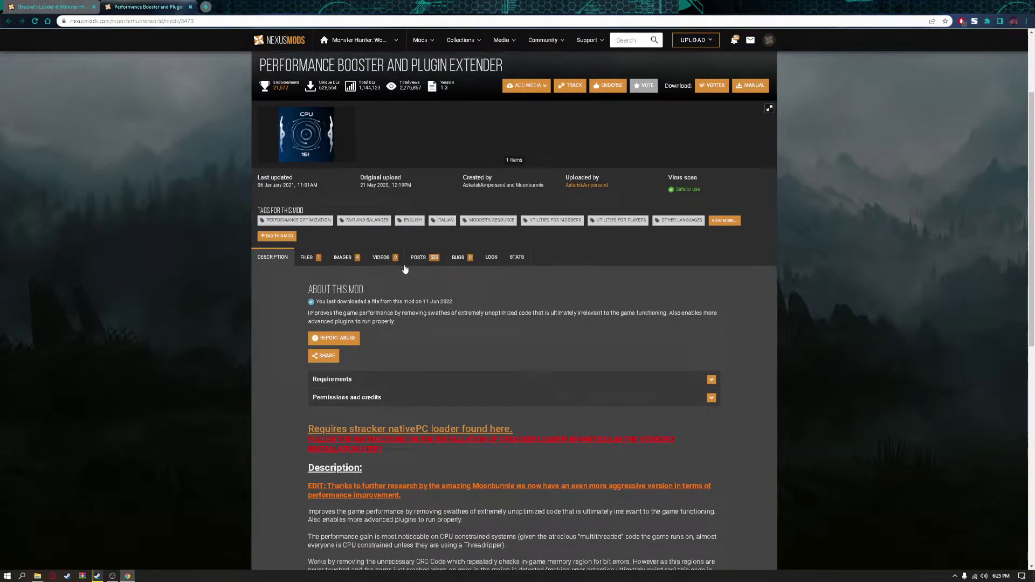
{"action": "scroll", "coordinate": [405, 268], "scroll_direction": "down", "scroll_amount": 3}
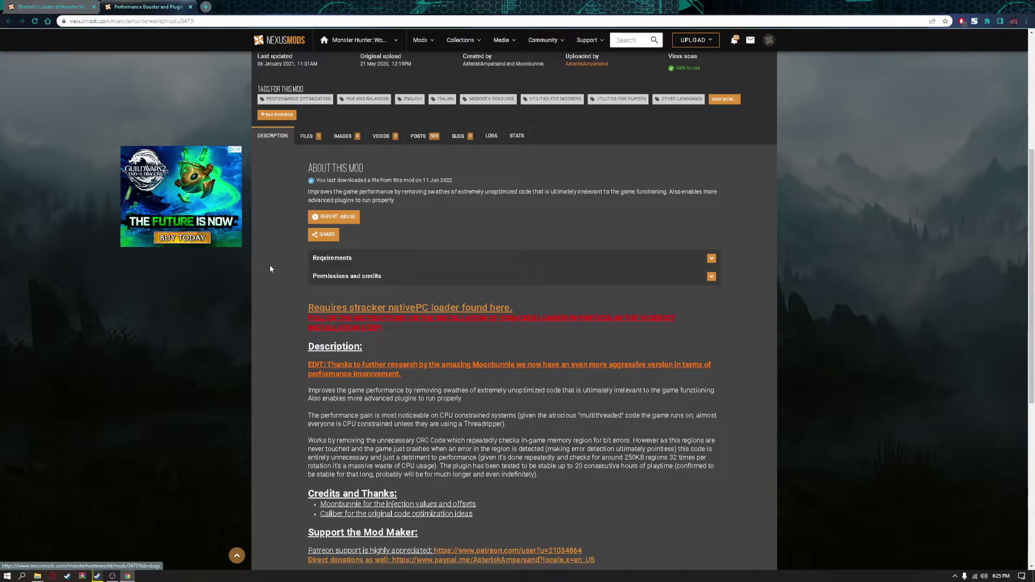
{"action": "left_click", "coordinate": [306, 176]}
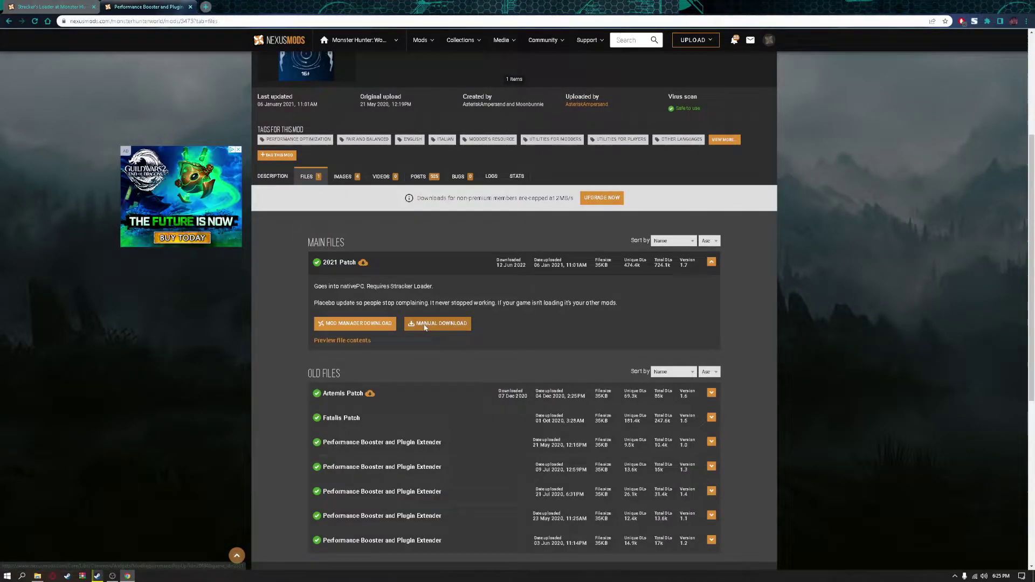
{"action": "left_click", "coordinate": [73, 4]}
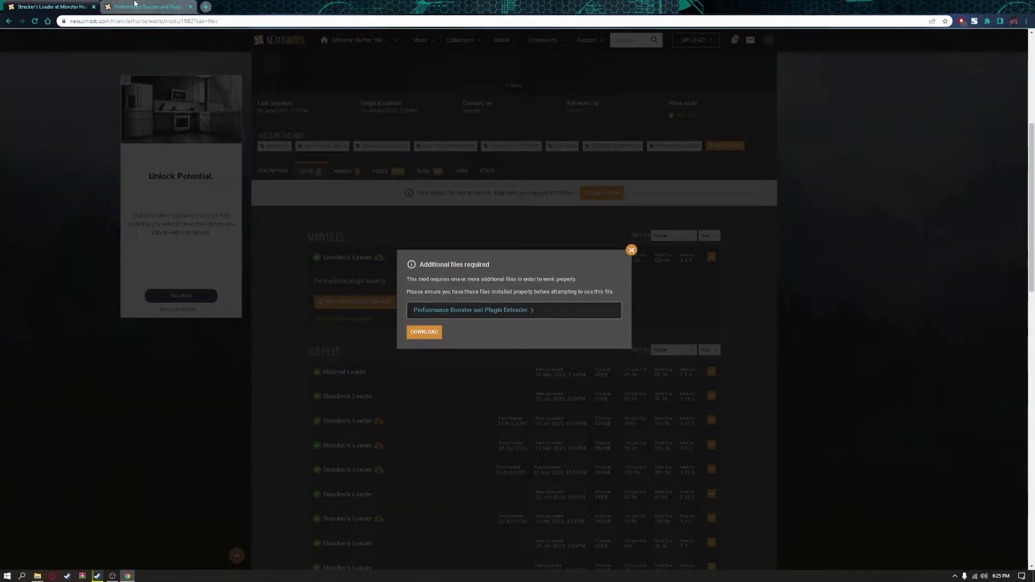
{"action": "left_click", "coordinate": [138, 7]}
{"action": "left_click", "coordinate": [426, 332]}
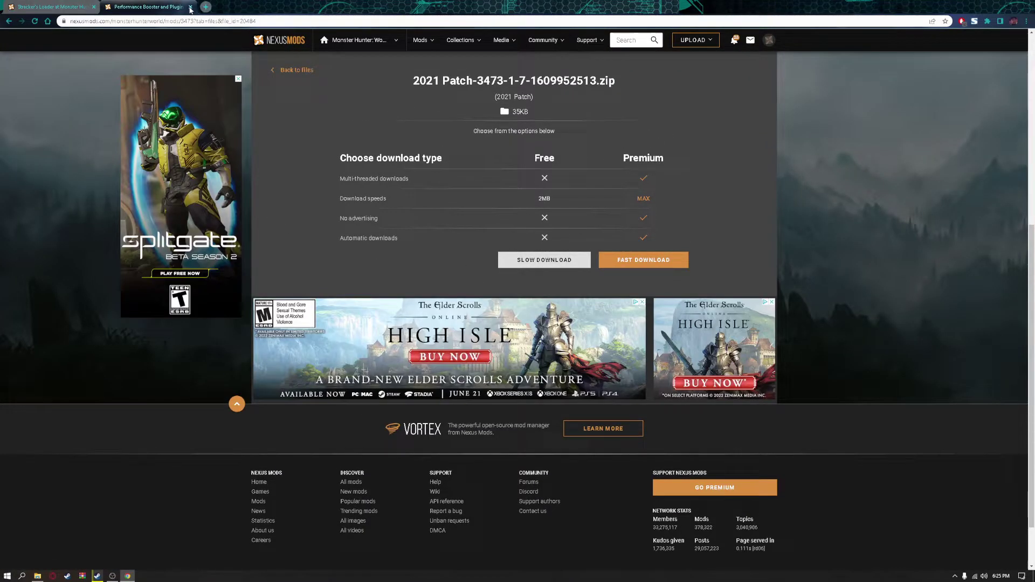
{"action": "left_click", "coordinate": [191, 7]}
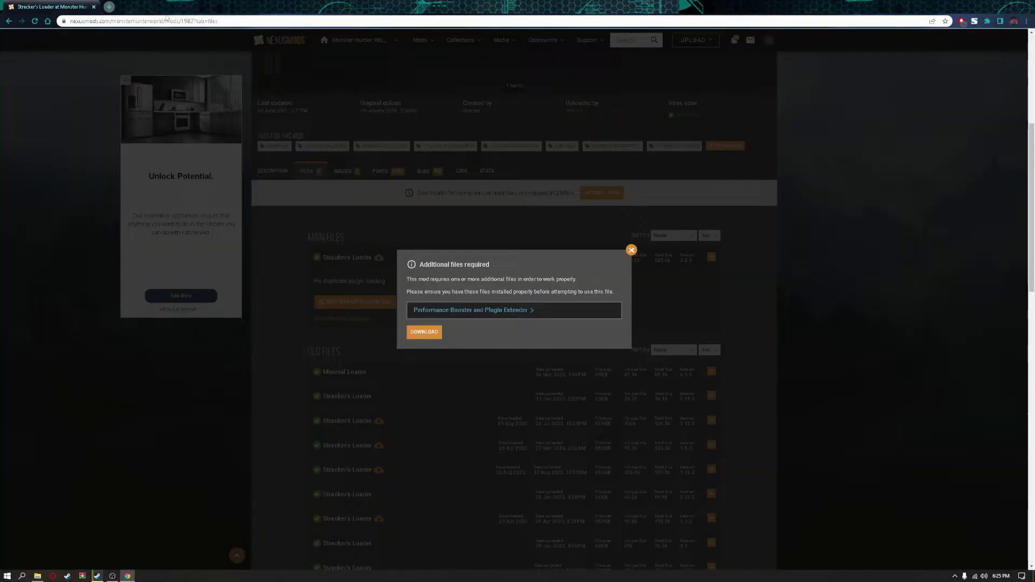
{"action": "left_click", "coordinate": [631, 250]}
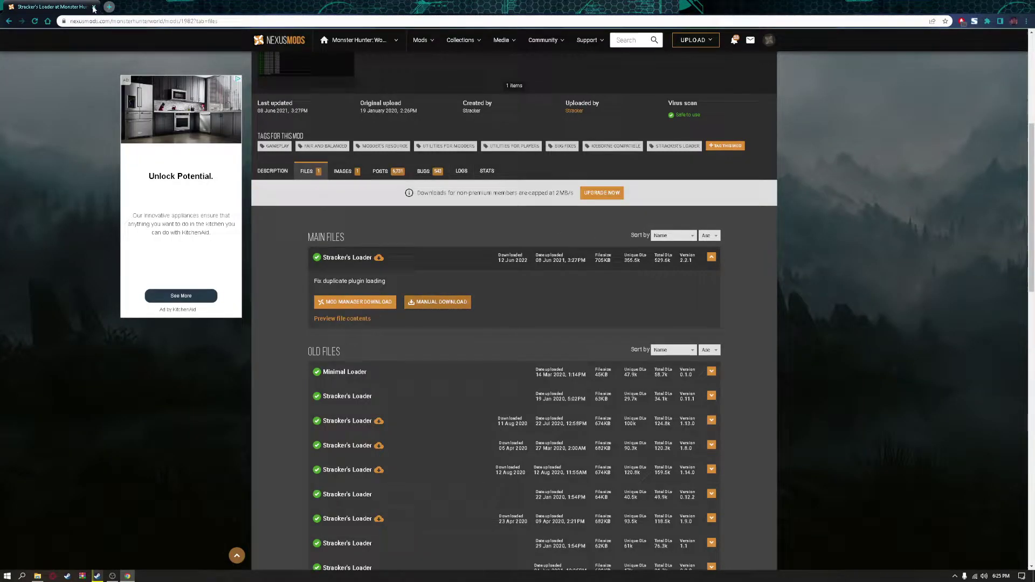
- Extract the 2021 Patch zip into its own '2021 Patch' folder on LITTLE BOY (F:)
{"action": "left_click", "coordinate": [93, 7]}
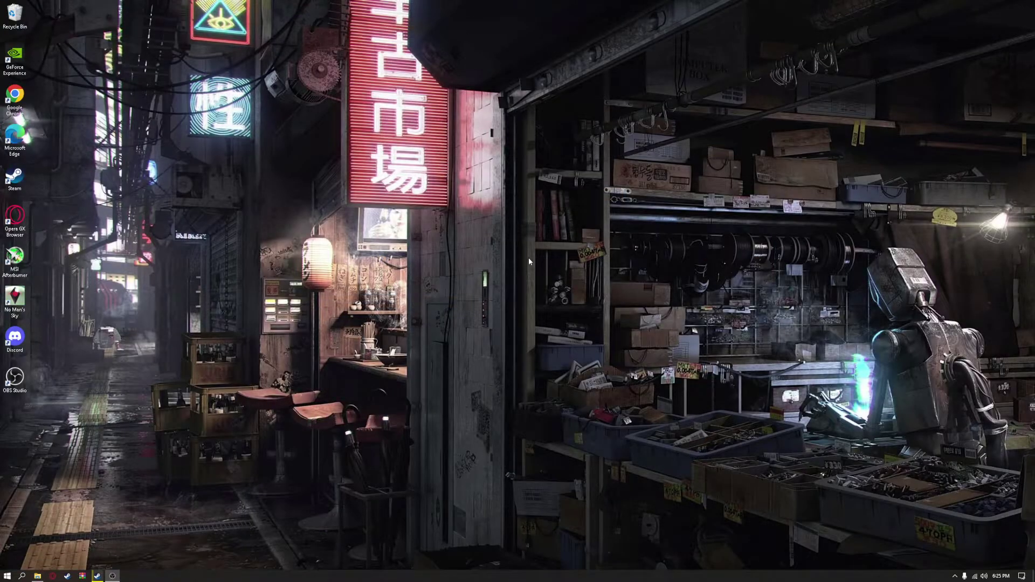
{"action": "left_click", "coordinate": [38, 576]}
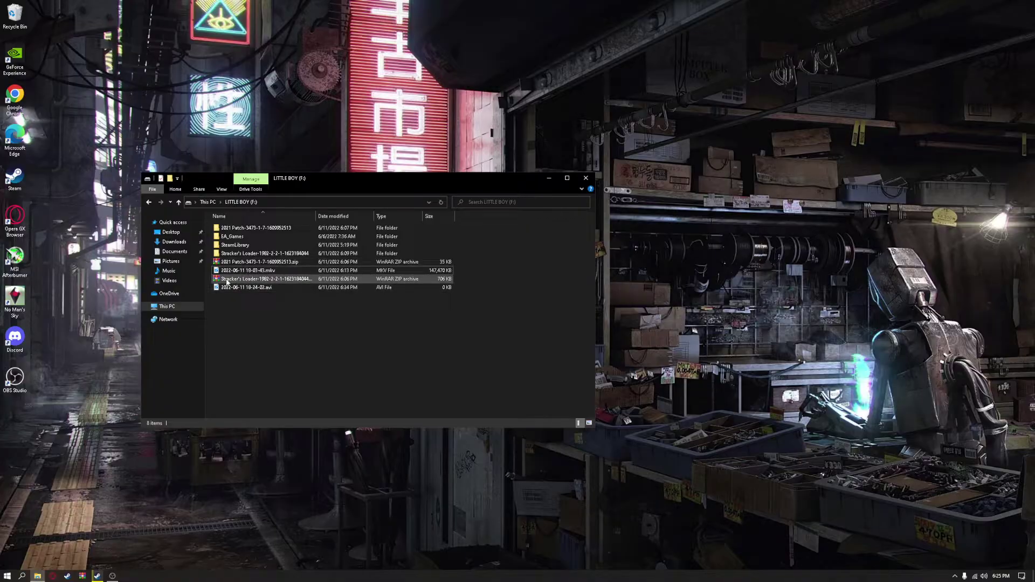
{"action": "right_click", "coordinate": [249, 264]}
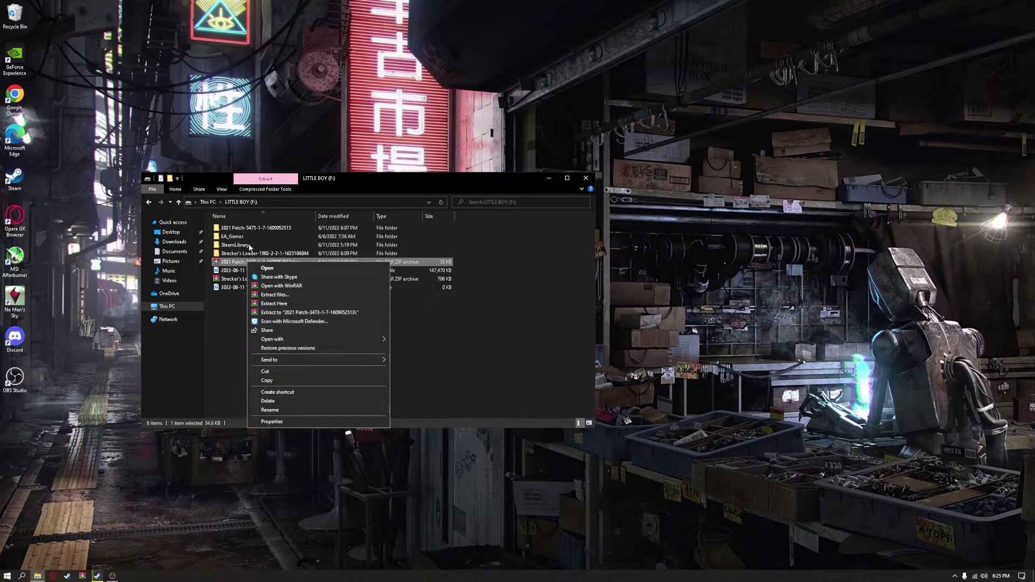
{"action": "left_click", "coordinate": [285, 313]}
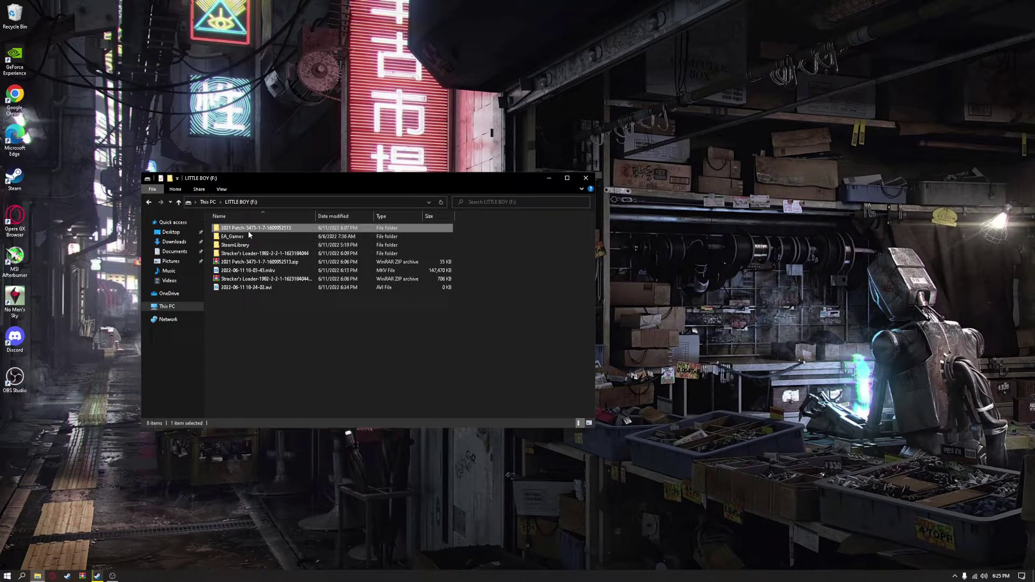
{"action": "left_click", "coordinate": [249, 254]}
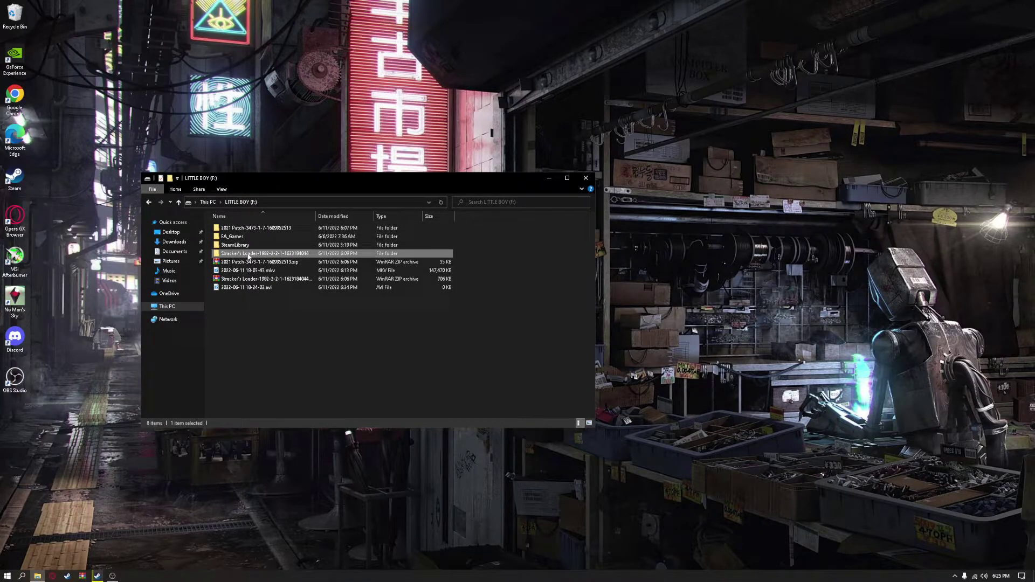
{"action": "left_click_drag", "start_coordinate": [281, 183], "coordinate": [199, 167]}
- Browse Monster Hunter: World's local files from Steam and place that folder beside the F: window
{"action": "key", "text": "alt+Tab"}
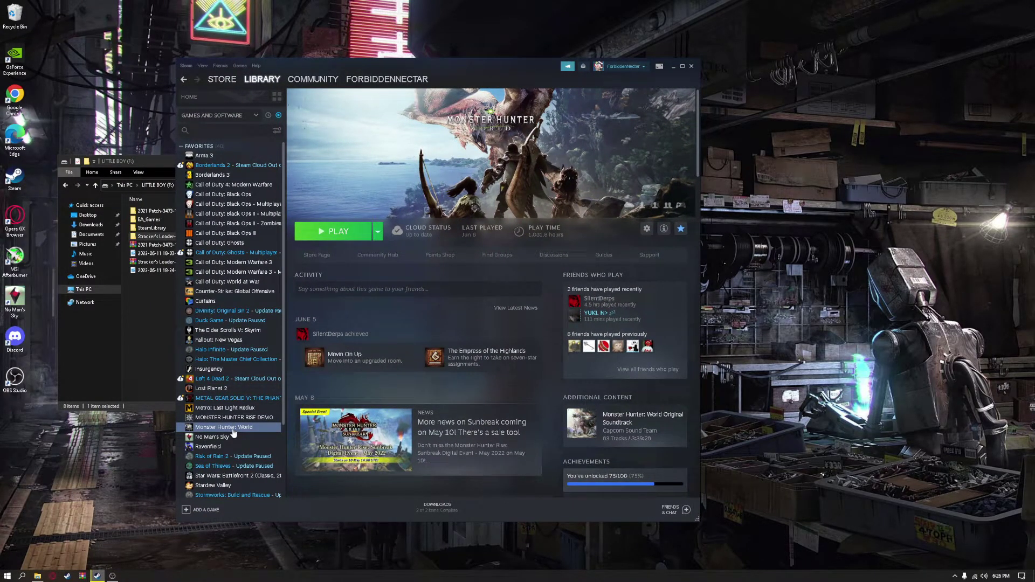
{"action": "right_click", "coordinate": [233, 432]}
{"action": "mouse_move", "coordinate": [262, 469]}
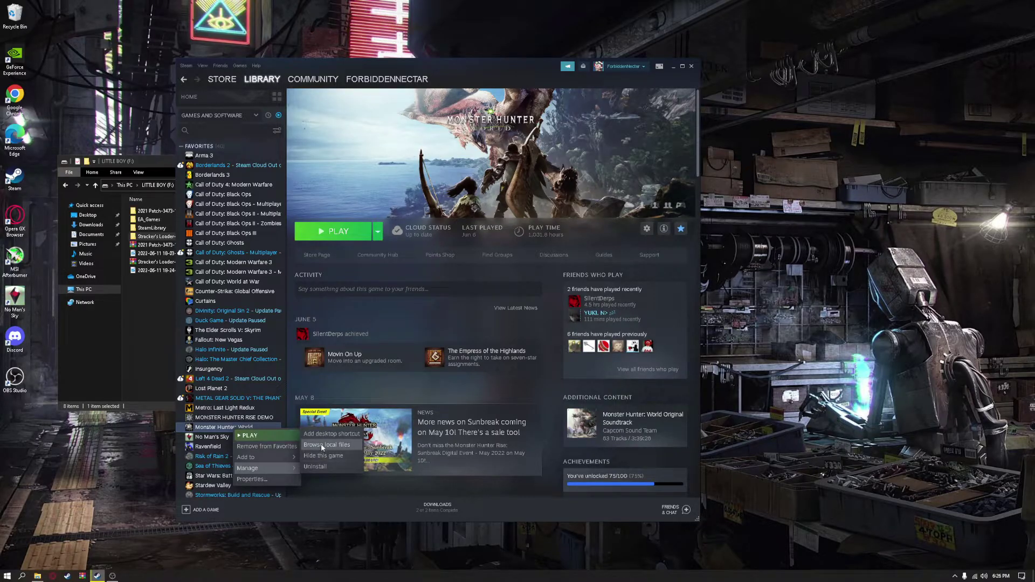
{"action": "right_click", "coordinate": [238, 429]}
{"action": "mouse_move", "coordinate": [264, 468]}
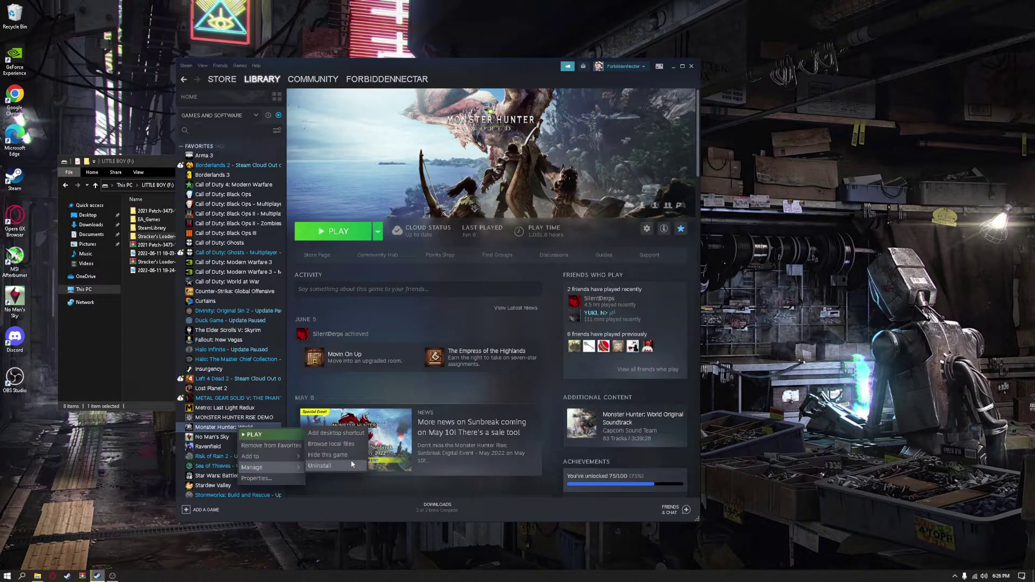
{"action": "left_click", "coordinate": [332, 444]}
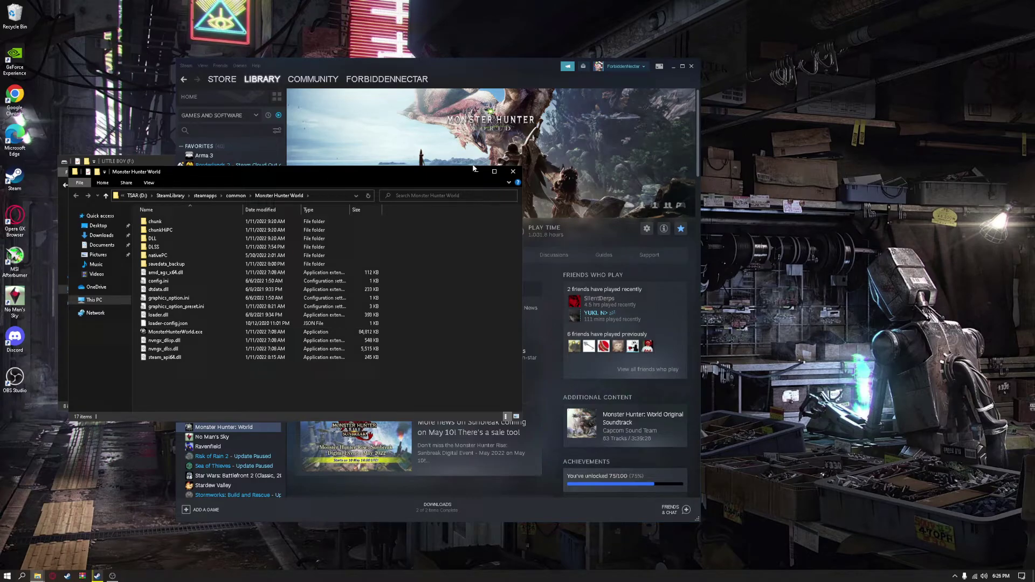
{"action": "left_click_drag", "start_coordinate": [354, 173], "coordinate": [787, 166]}
{"action": "left_click", "coordinate": [673, 67]}
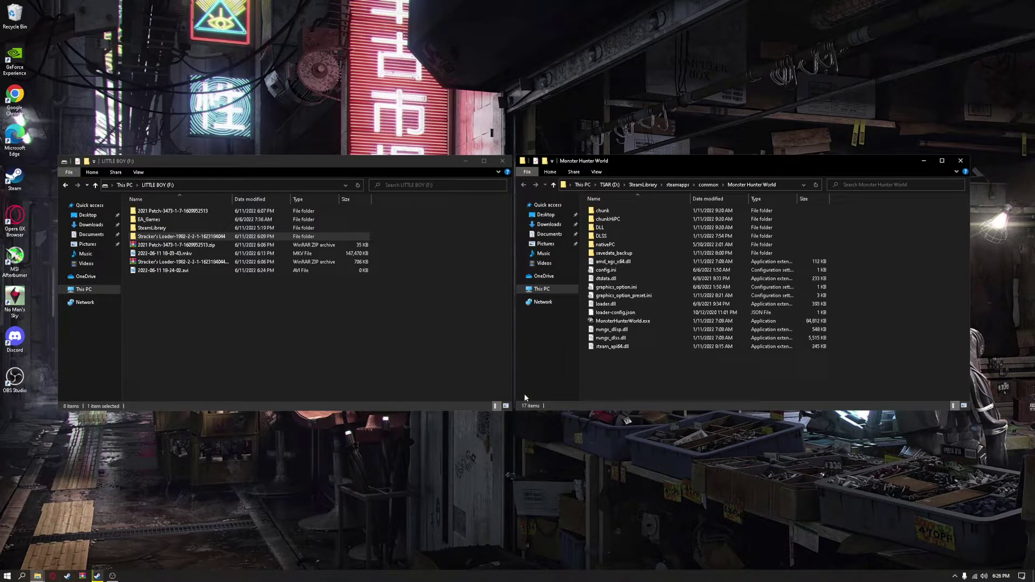
{"action": "left_click_drag", "start_coordinate": [440, 162], "coordinate": [421, 162]}
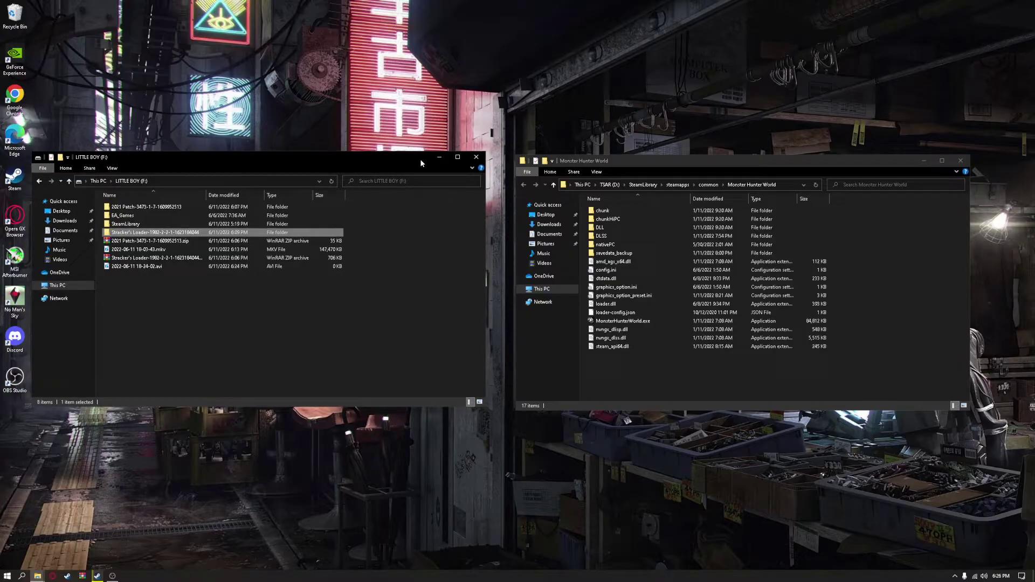
{"action": "left_click_drag", "start_coordinate": [630, 165], "coordinate": [603, 161]}
{"action": "left_click", "coordinate": [211, 335]}
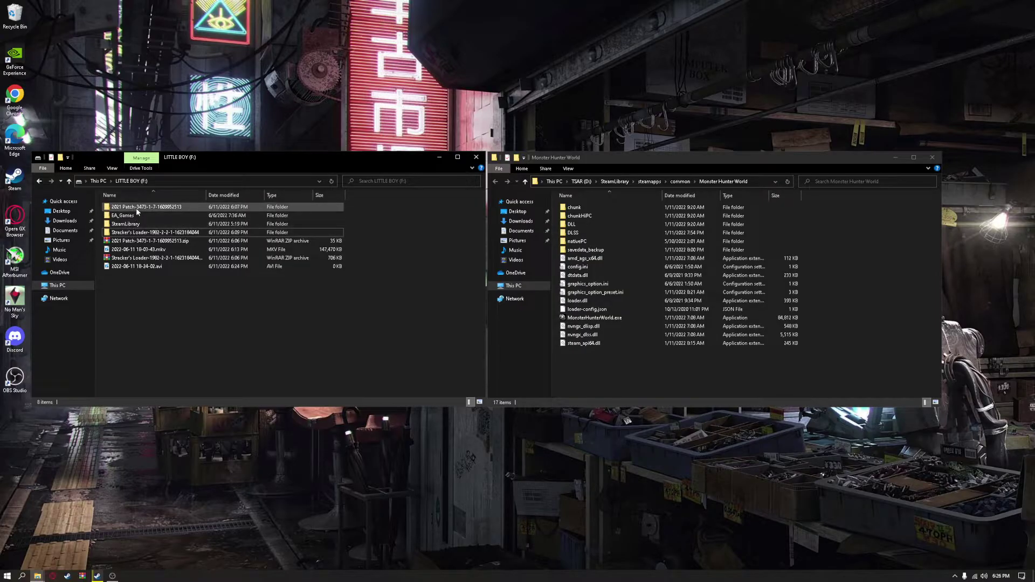
{"action": "double_click", "coordinate": [213, 232]}
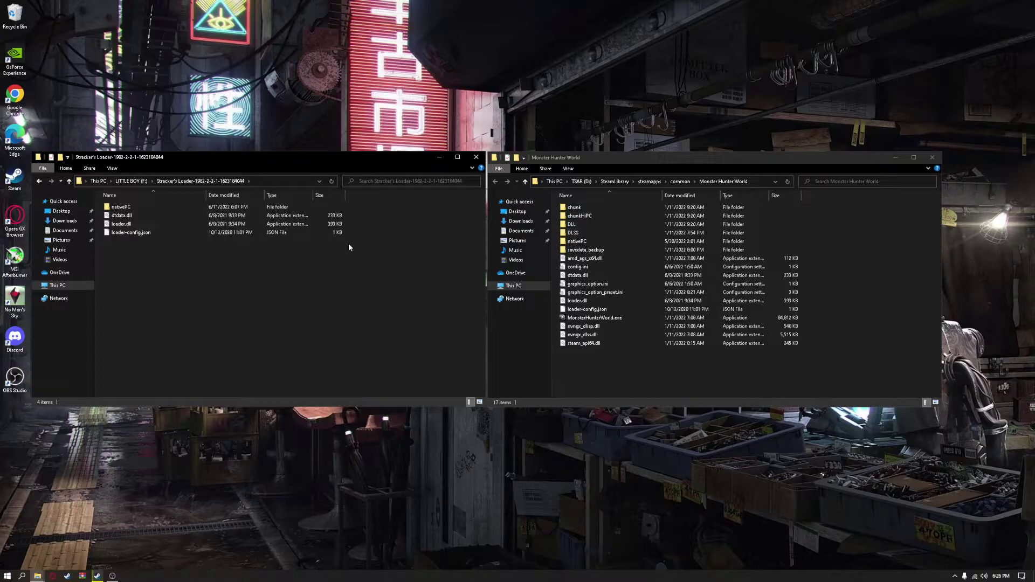
{"action": "left_click", "coordinate": [120, 218]}
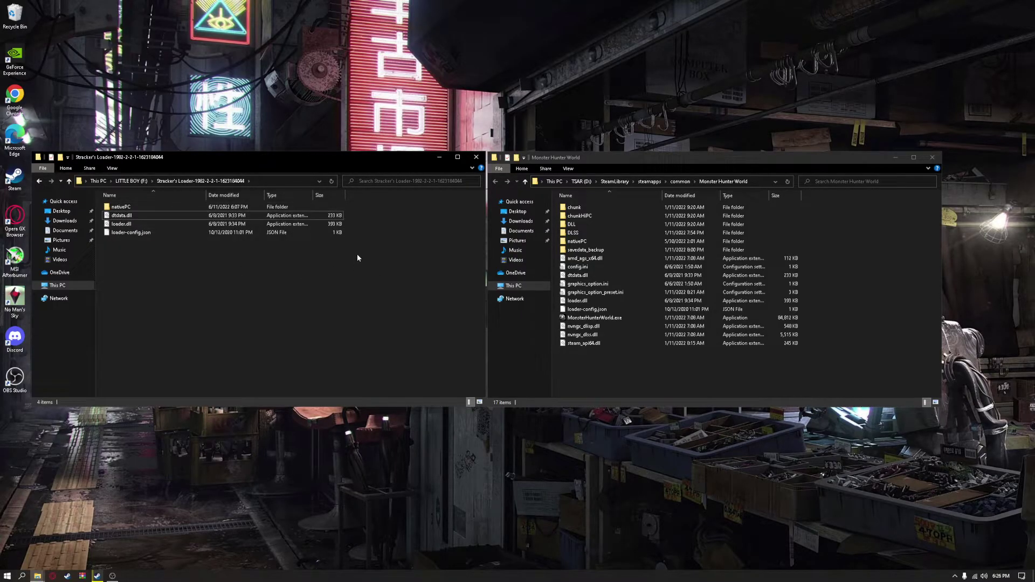
{"action": "left_click_drag", "start_coordinate": [357, 254], "coordinate": [124, 204]}
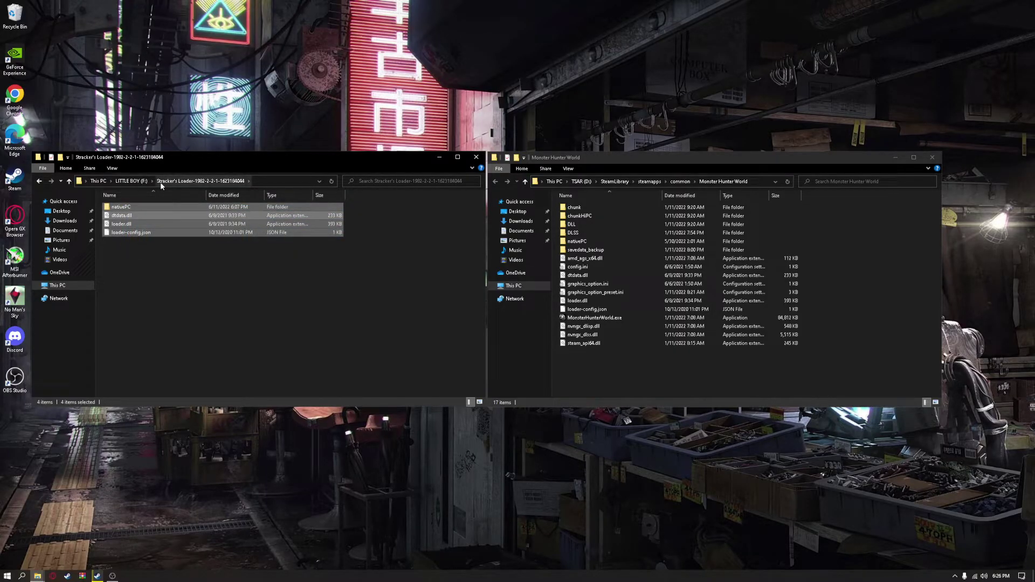
{"action": "left_click", "coordinate": [370, 254]}
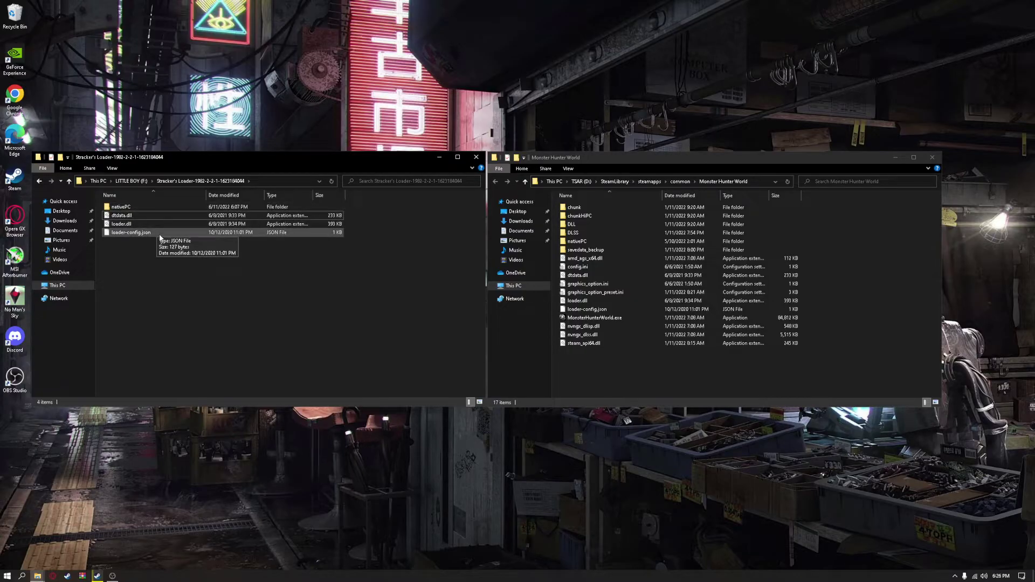
{"action": "left_click_drag", "start_coordinate": [360, 251], "coordinate": [232, 284]}
{"action": "left_click", "coordinate": [233, 283]}
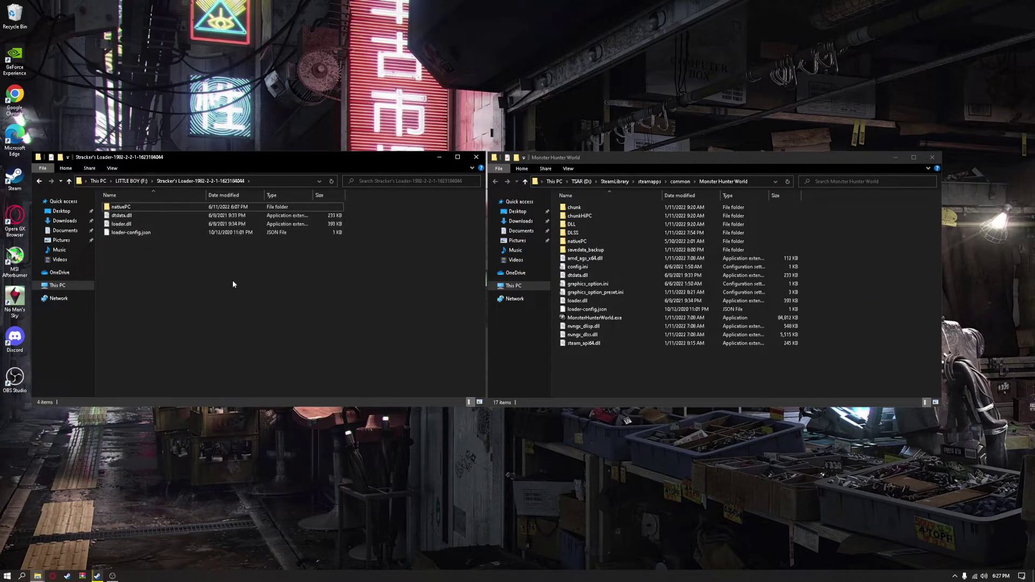
- Open the 2021 Patch folder on F: and drag its nativePC folder toward the game folder
{"action": "key", "text": "alt+Up"}
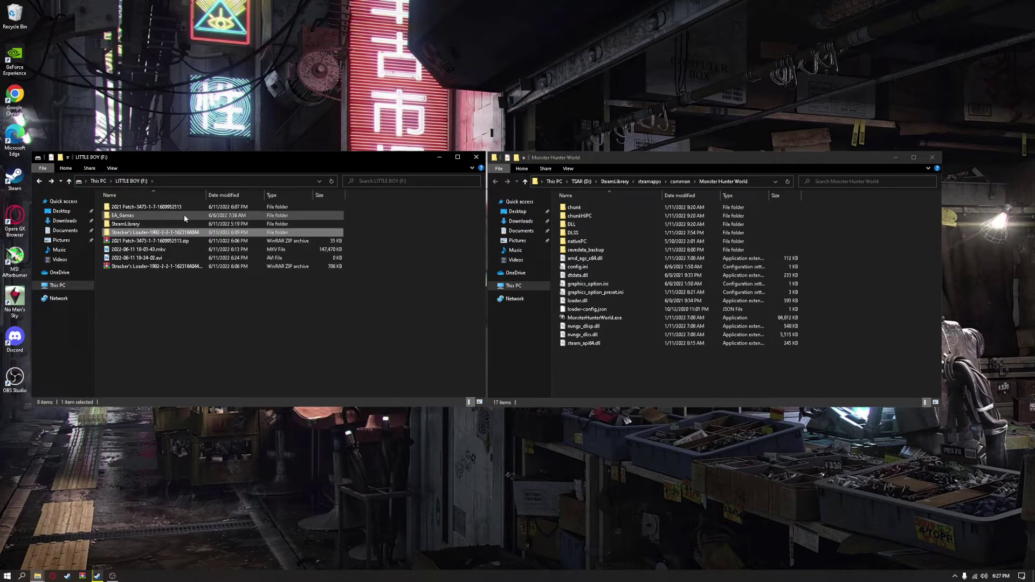
{"action": "left_click", "coordinate": [182, 208]}
{"action": "double_click", "coordinate": [181, 208]}
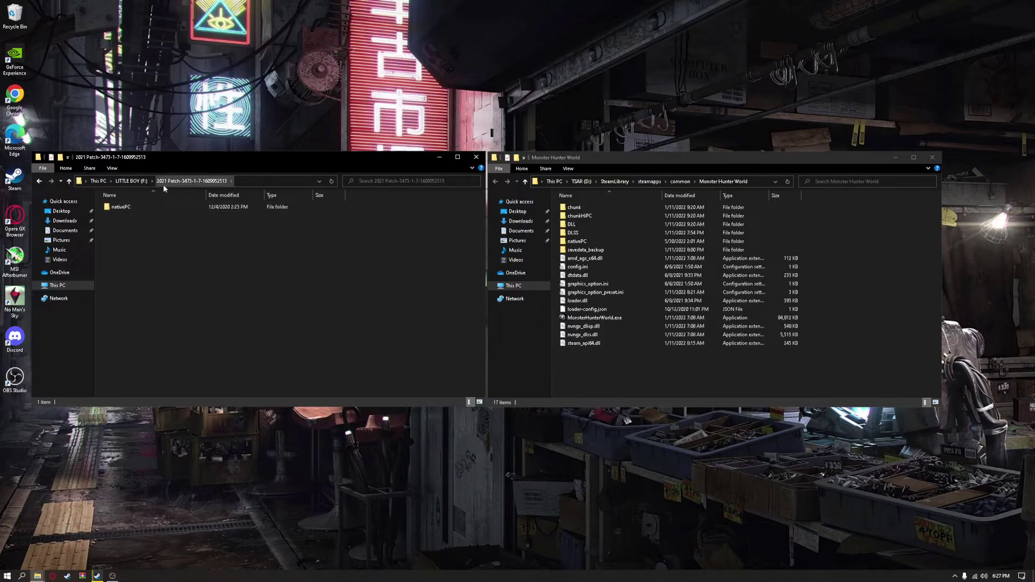
{"action": "left_click", "coordinate": [133, 206]}
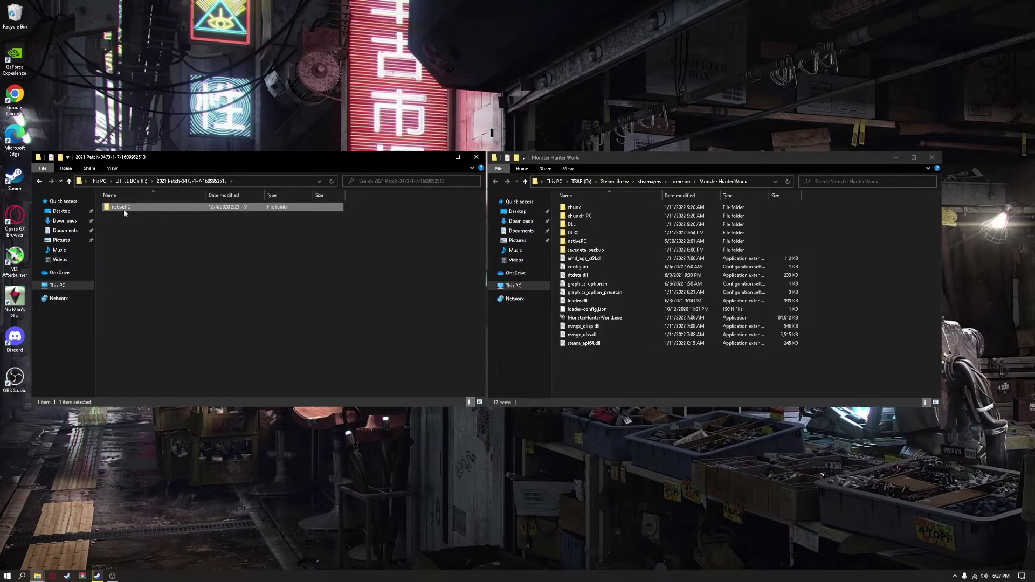
{"action": "left_click_drag", "start_coordinate": [122, 209], "coordinate": [604, 246]}
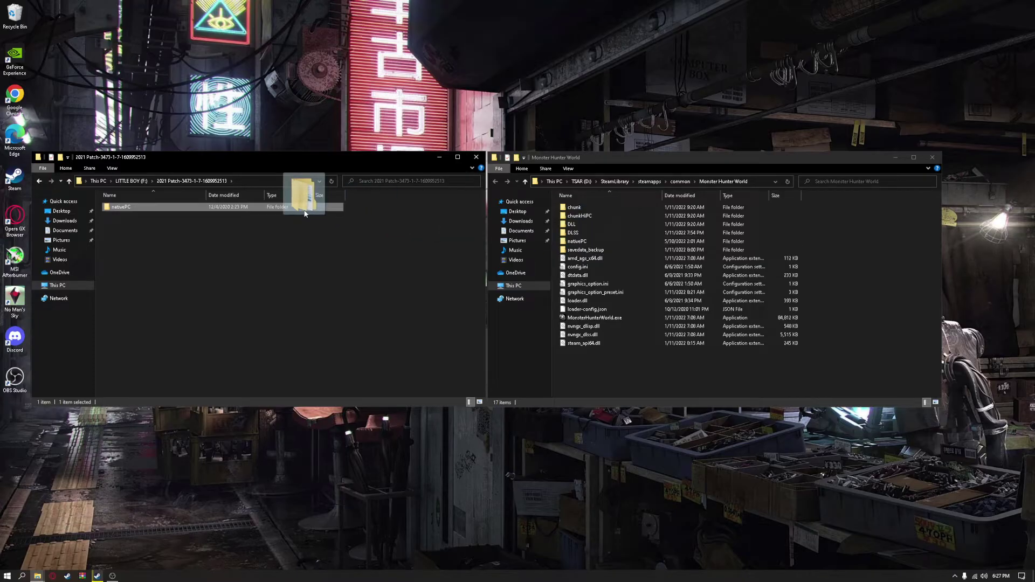
- Open nativePC > plugins in both the game and patch windows, then return to the game's nativePC
{"action": "double_click", "coordinate": [583, 244]}
{"action": "double_click", "coordinate": [615, 218]}
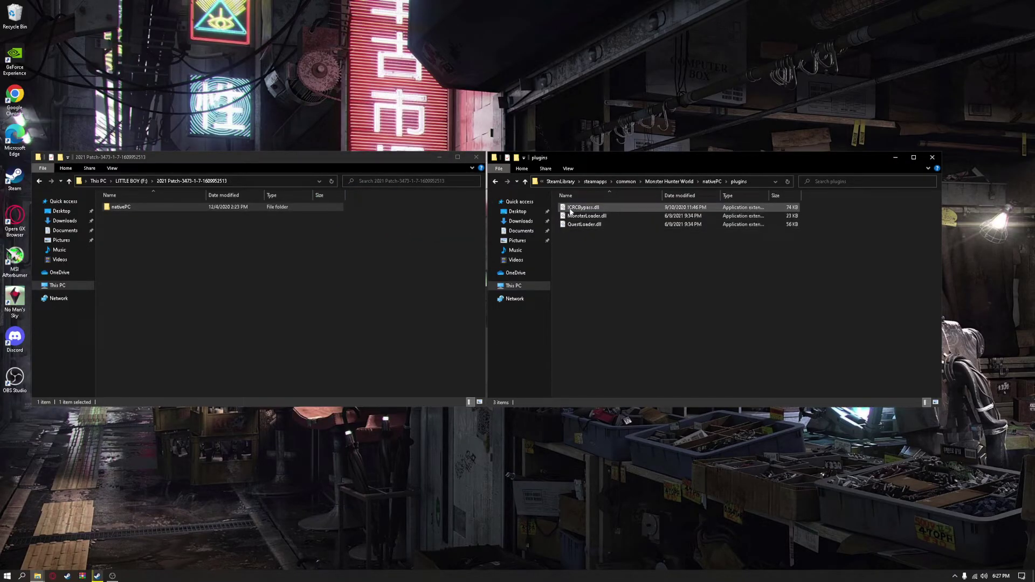
{"action": "double_click", "coordinate": [236, 209]}
{"action": "double_click", "coordinate": [238, 206]}
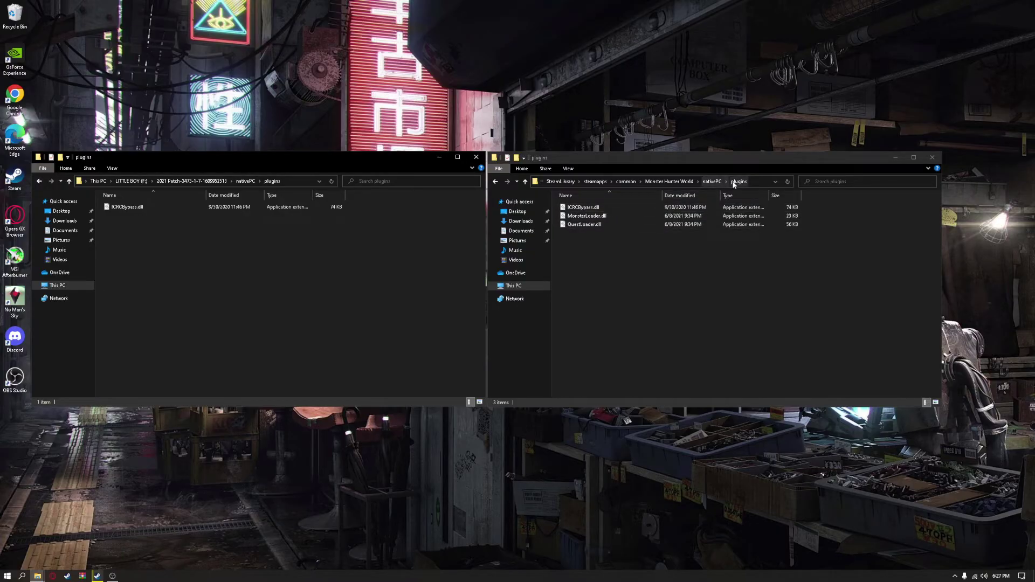
{"action": "left_click", "coordinate": [653, 297]}
{"action": "key", "text": "BackSpace"}
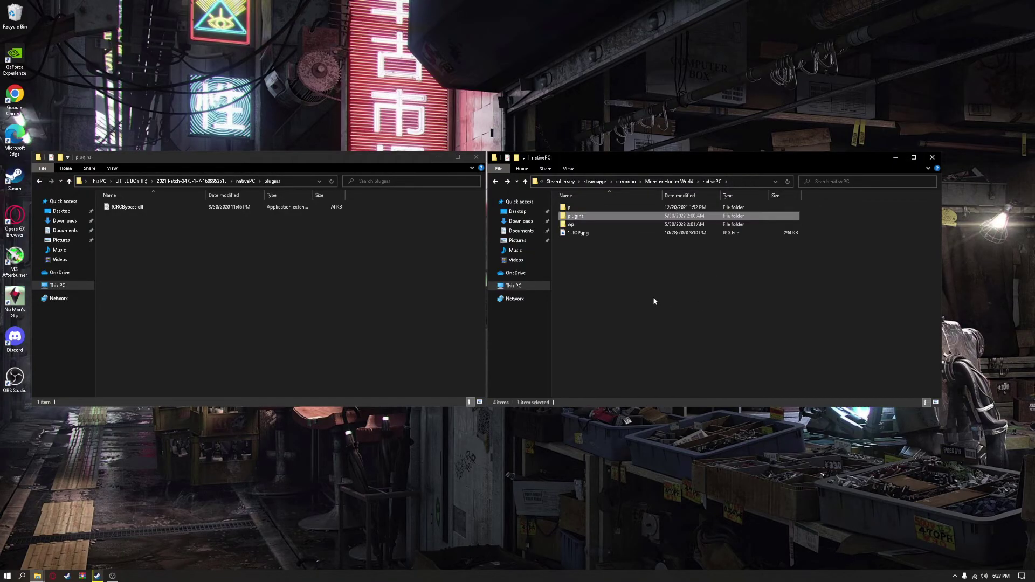